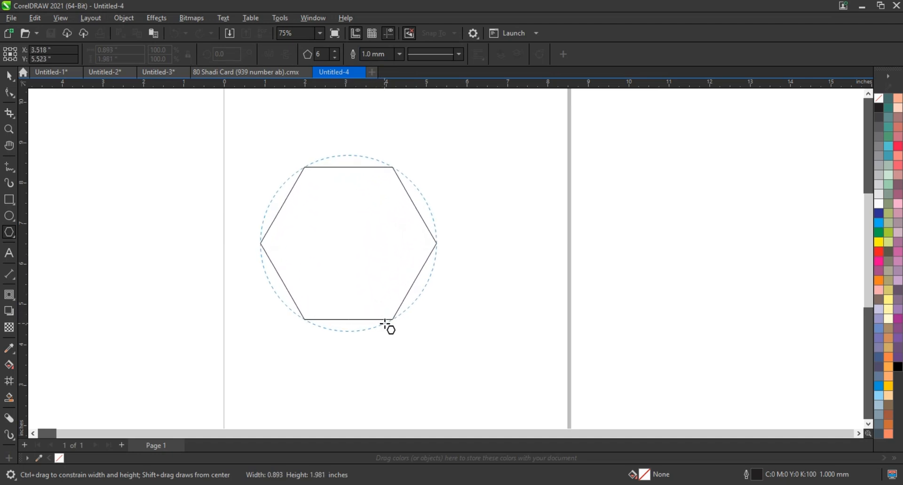
Enlarge the hexagon proportionally to about 6.12 by 5.30 inches and place it on the page's upper half
click(9, 76)
click(10, 81)
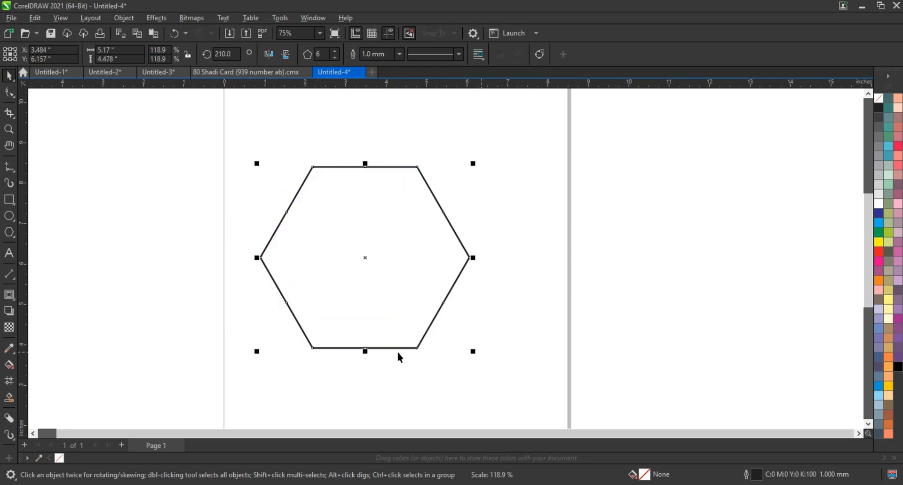
click(161, 284)
click(434, 318)
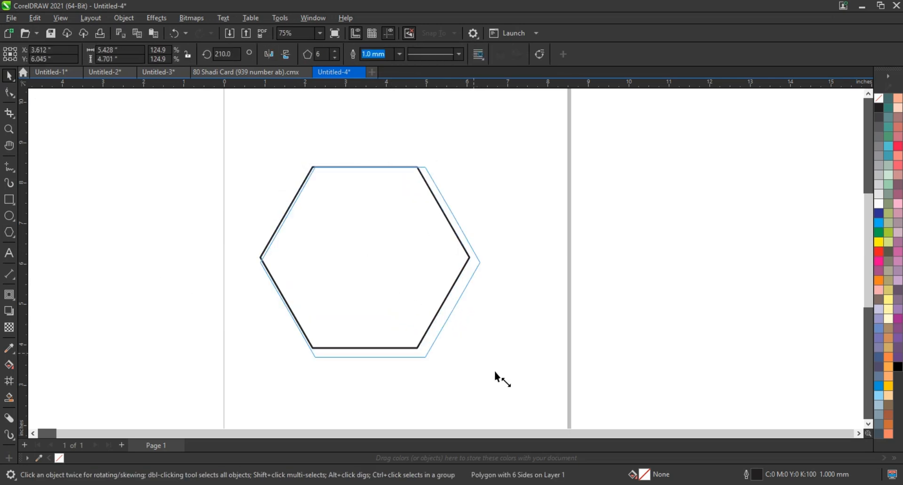
drag(411, 288, 416, 281)
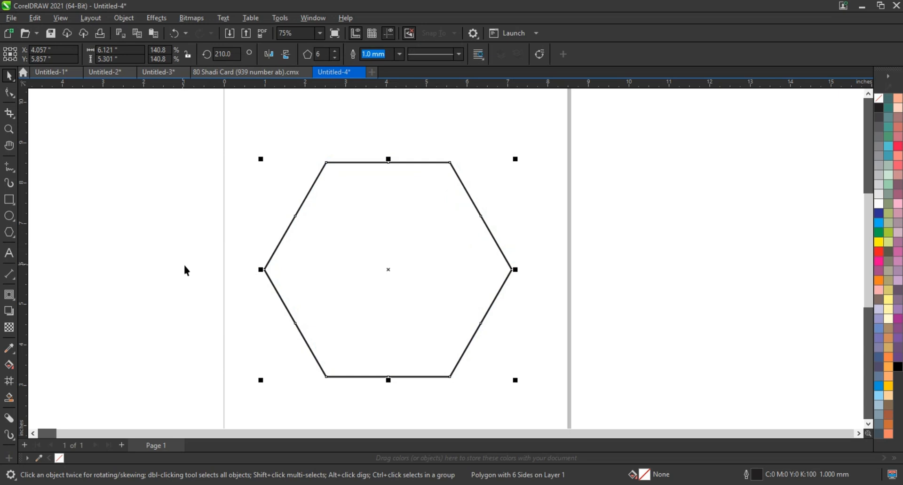
click(185, 266)
Add a single inward contour with an offset of about 0.333 inch to the hexagon
click(9, 130)
drag(221, 137, 571, 389)
click(8, 77)
click(411, 236)
click(9, 295)
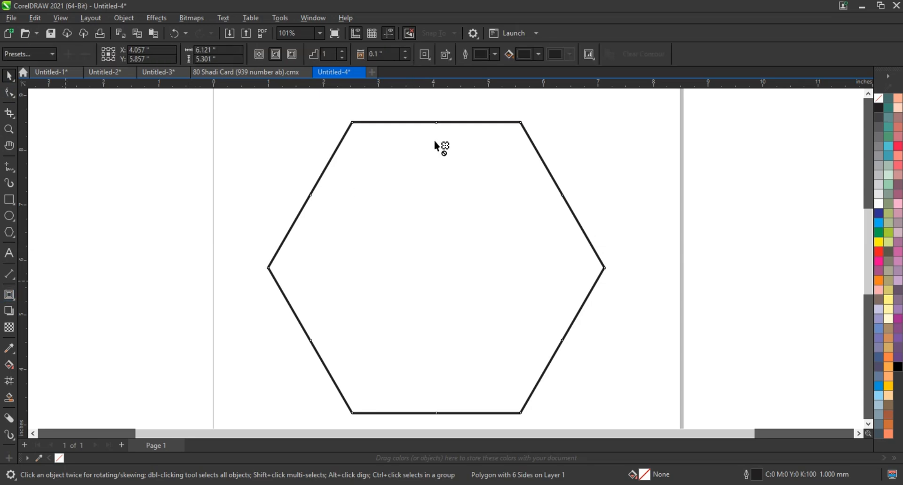
drag(413, 124, 414, 142)
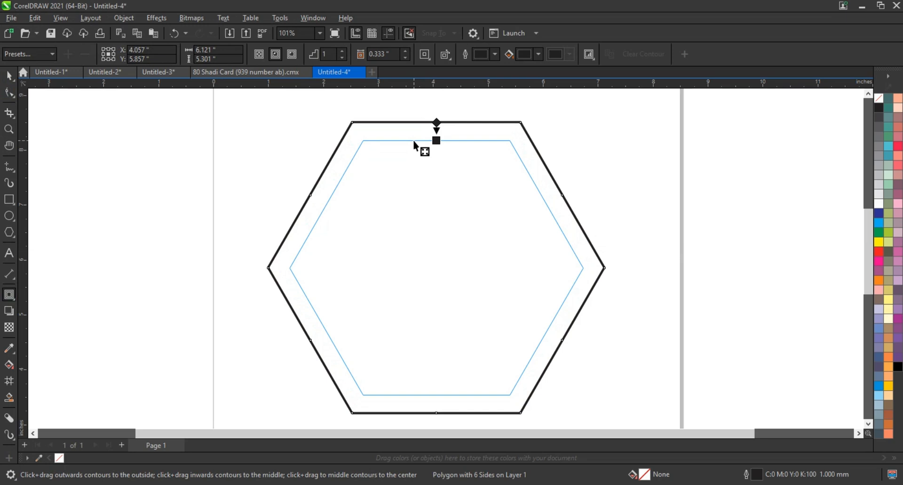
drag(413, 142, 414, 142)
Break the contour apart so the inner hexagon is a separate object
click(8, 77)
click(125, 18)
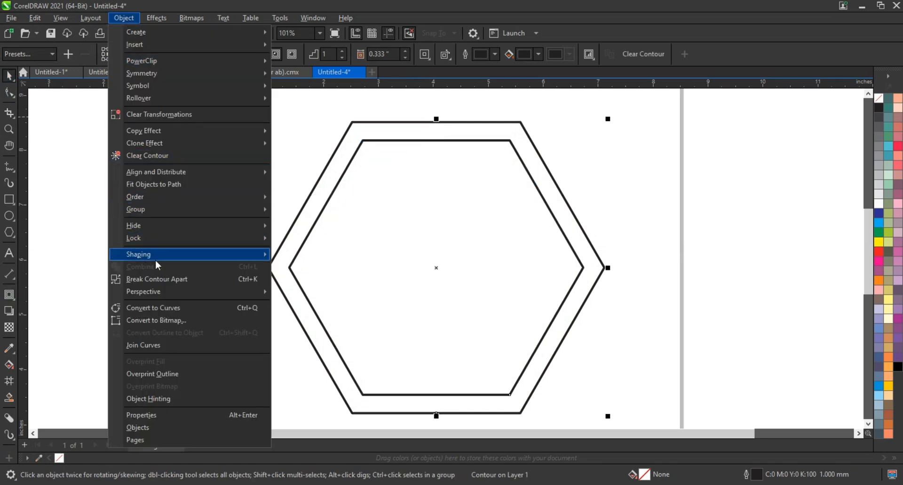
click(155, 281)
Draw a horizontal line about 7.1 inches long through the hexagons' middle corners and center it on the inner hexagon
click(9, 167)
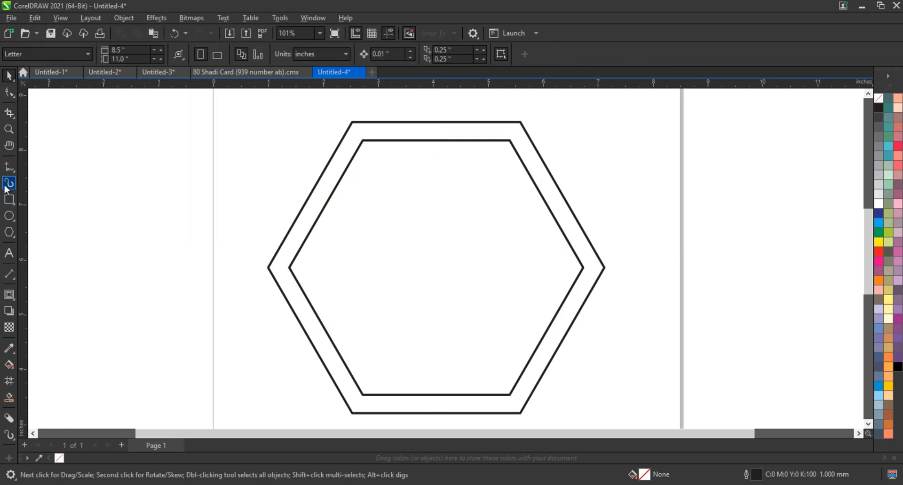
click(255, 268)
ctrl+click(641, 285)
click(9, 77)
key(space)
shift+click(517, 158)
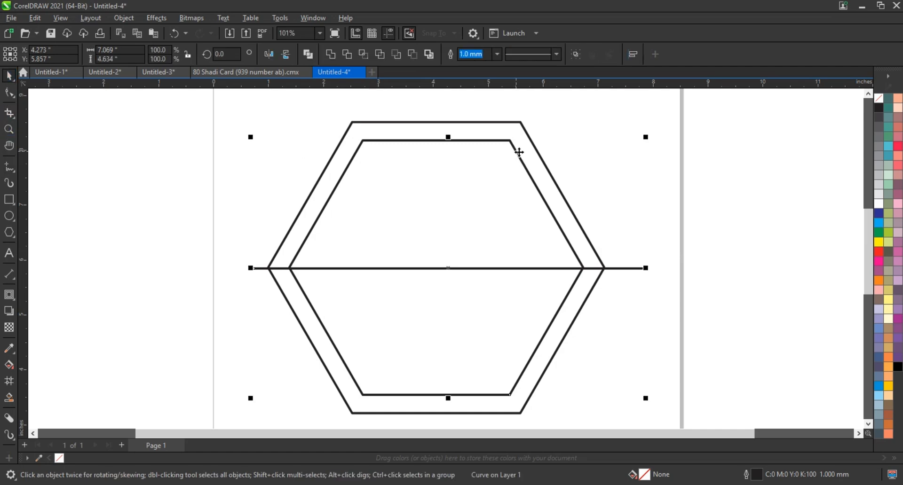
click(177, 212)
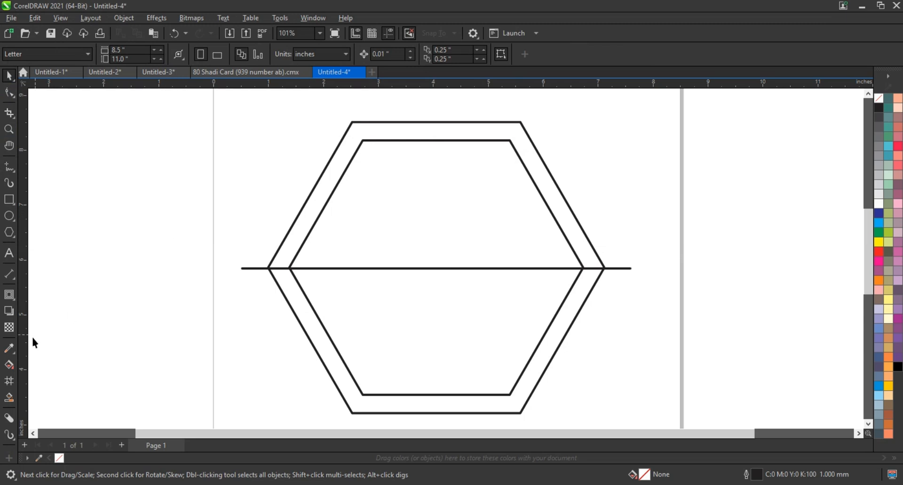
Smart-fill the upper half of the inner hexagon and recolor the new trapezoid 30% black
click(9, 398)
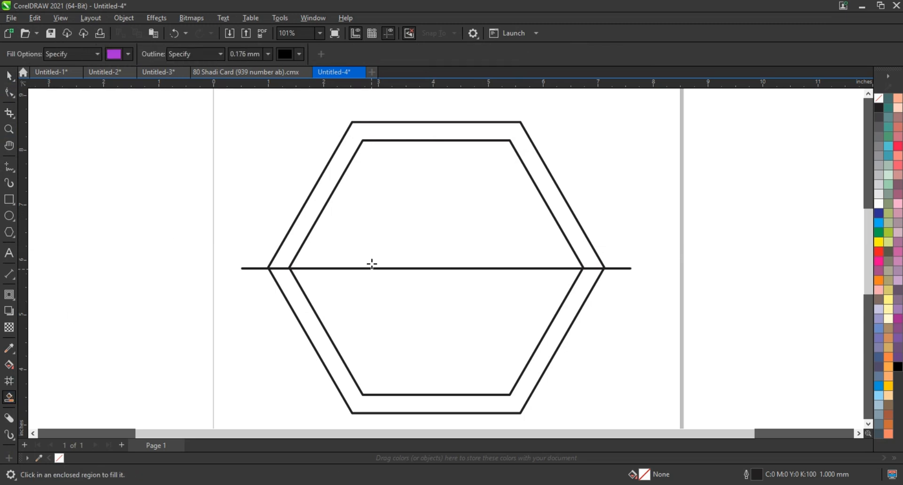
click(374, 240)
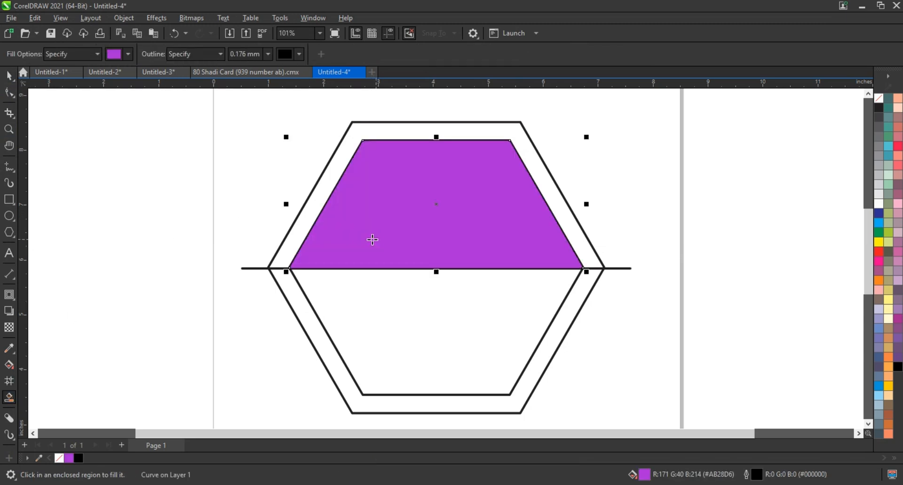
click(10, 76)
click(878, 184)
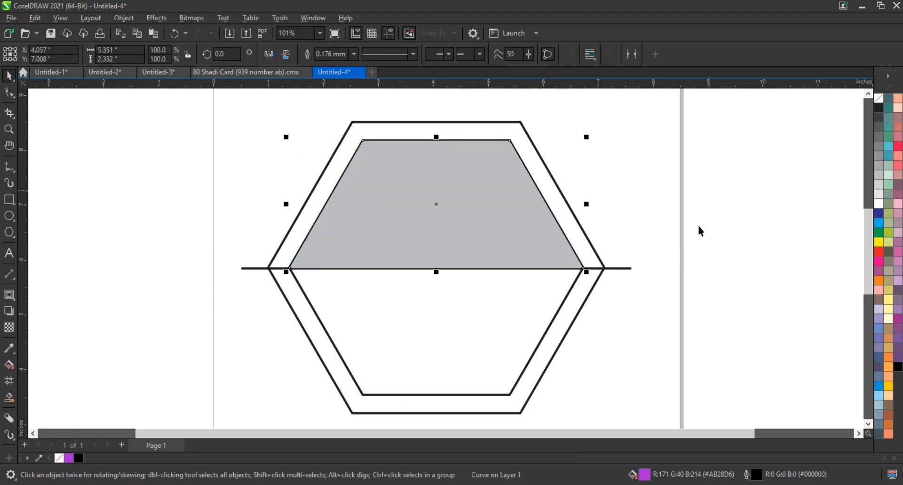
Delete the horizontal dividing line and the inner hexagon outline
click(622, 269)
key(Delete)
click(566, 292)
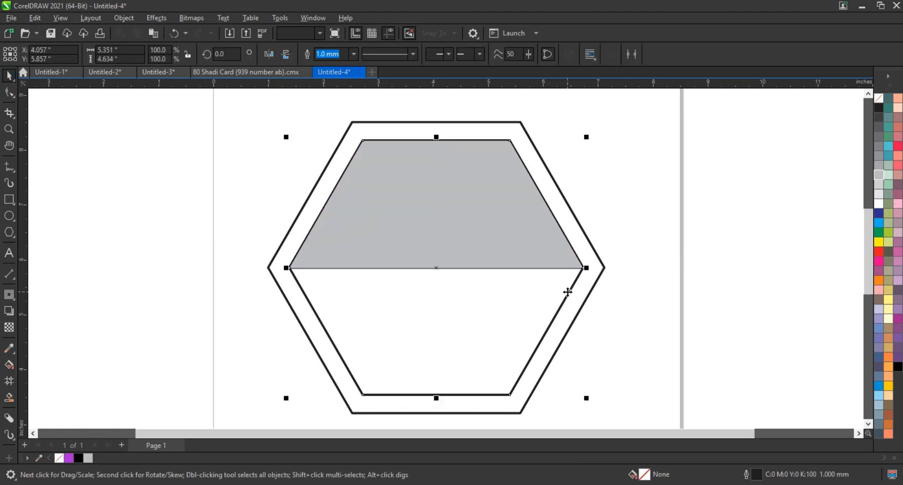
key(Delete)
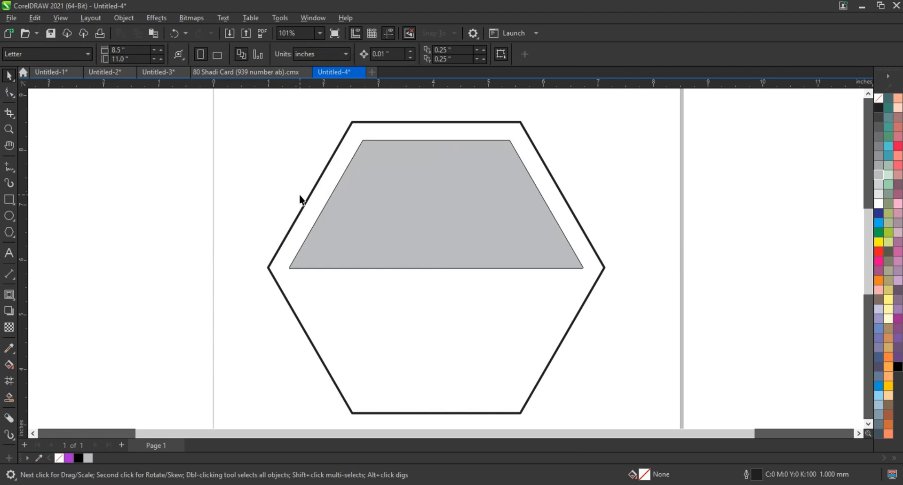
Draw a circle about 1.68 inches across in the trapezoid's lower-left corner, slightly overlapping its slanted and bottom edges
click(385, 210)
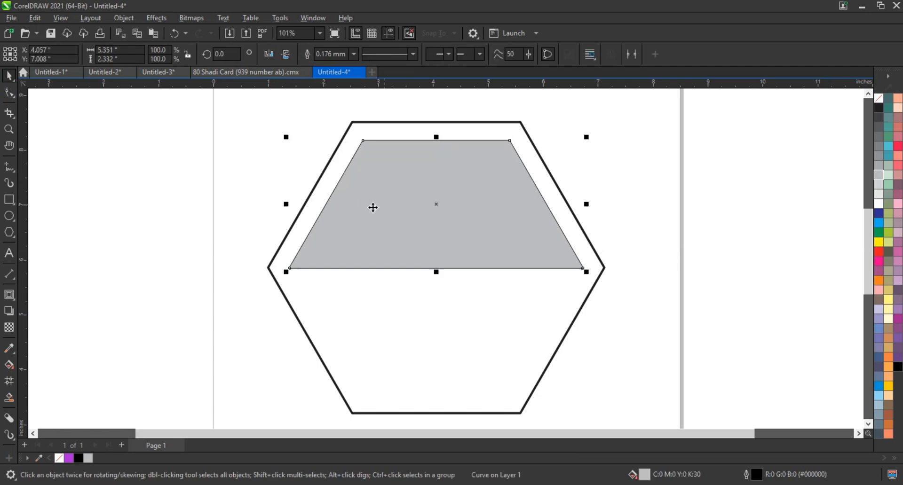
click(9, 200)
click(9, 216)
drag(318, 187, 361, 267)
key(space)
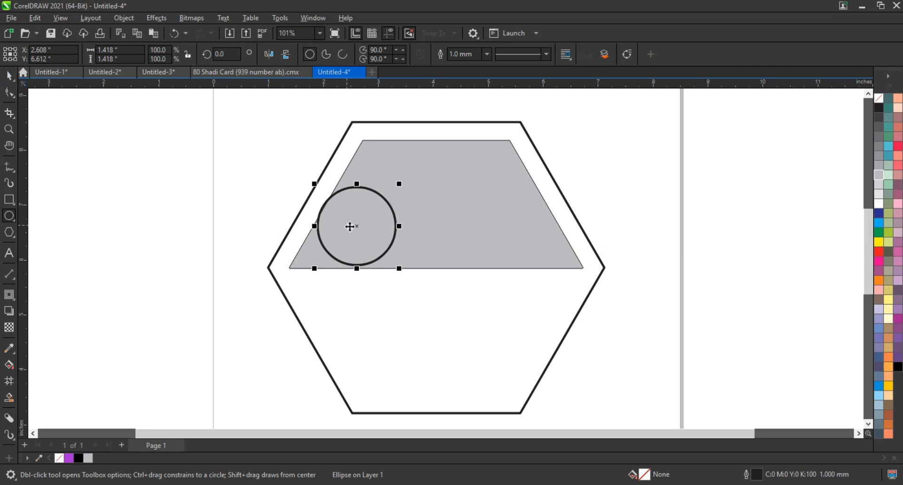
drag(351, 227, 356, 230)
drag(403, 188, 415, 171)
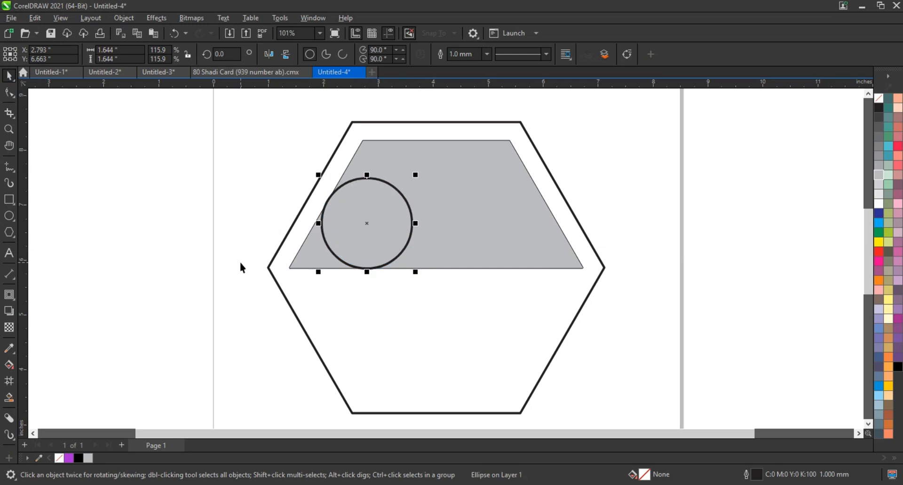
drag(418, 273, 423, 282)
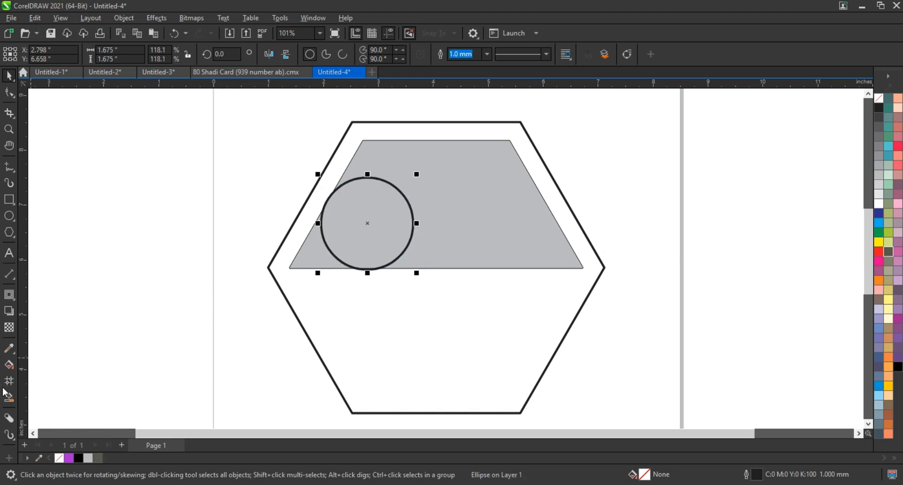
Smart-fill the two trapezoid regions outside the circle with purple (#AB28D6)
click(9, 398)
click(483, 246)
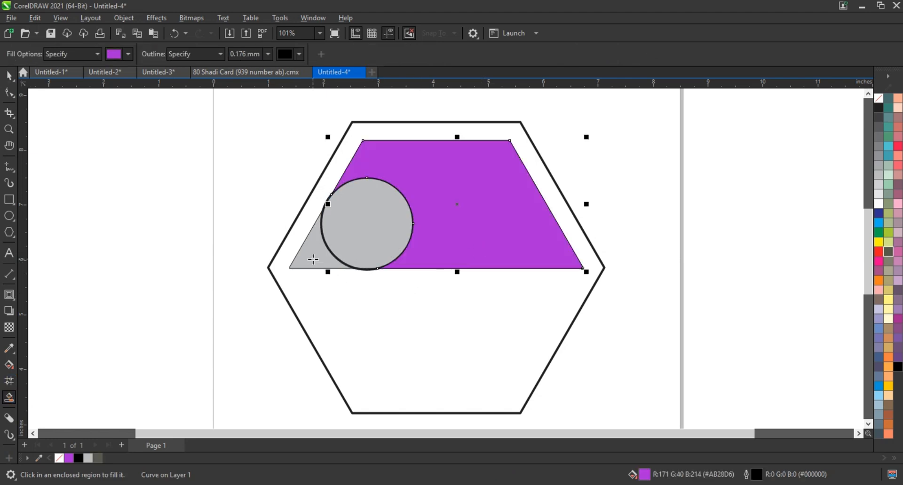
click(312, 259)
key(space)
Delete the circle and the gray trapezoid, keeping only the two purple pieces inside the hexagon
click(359, 233)
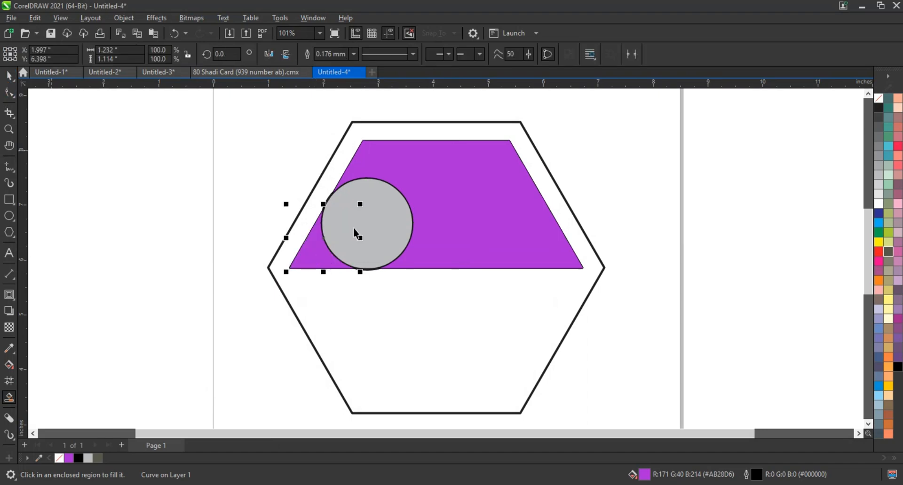
key(Escape)
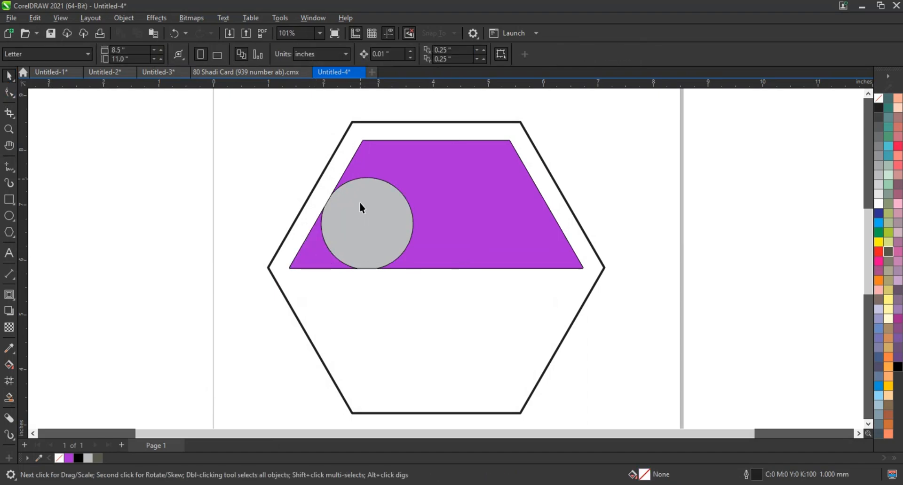
click(361, 207)
key(Delete)
Weld the two purple pieces together and combine them with the outer hexagon to cut out a window
click(401, 173)
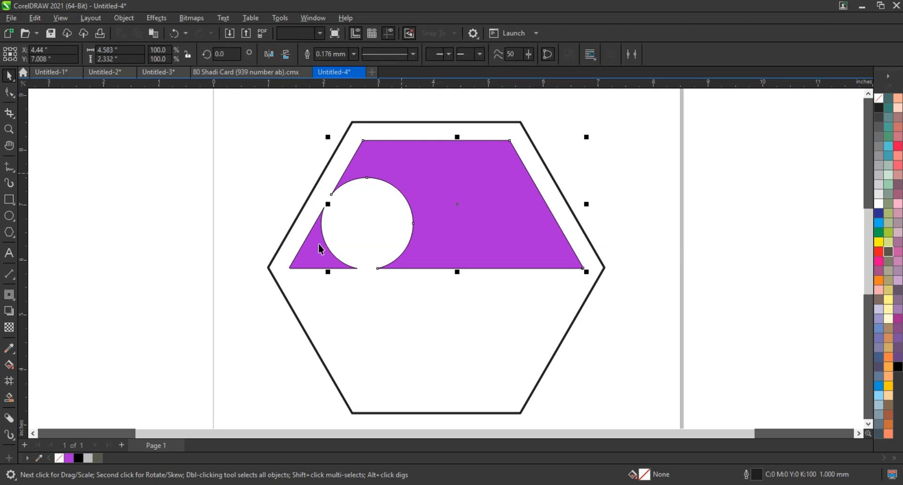
shift+click(313, 254)
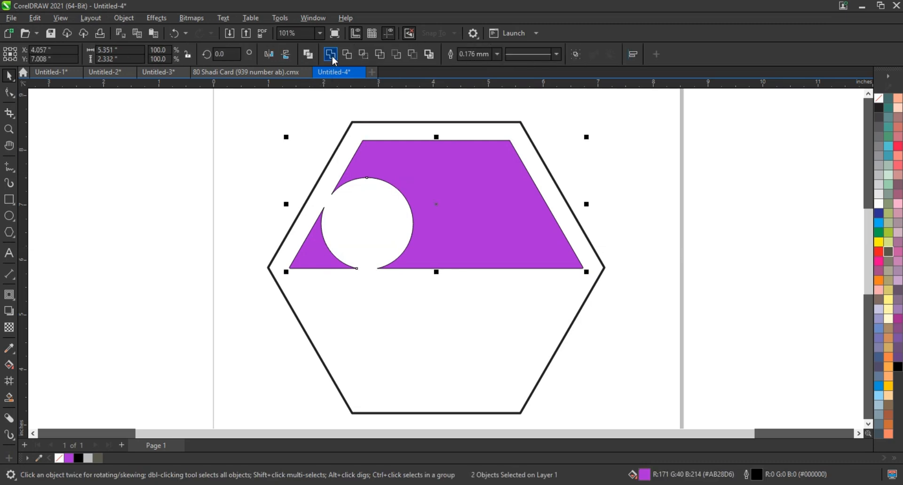
click(330, 54)
shift+click(410, 128)
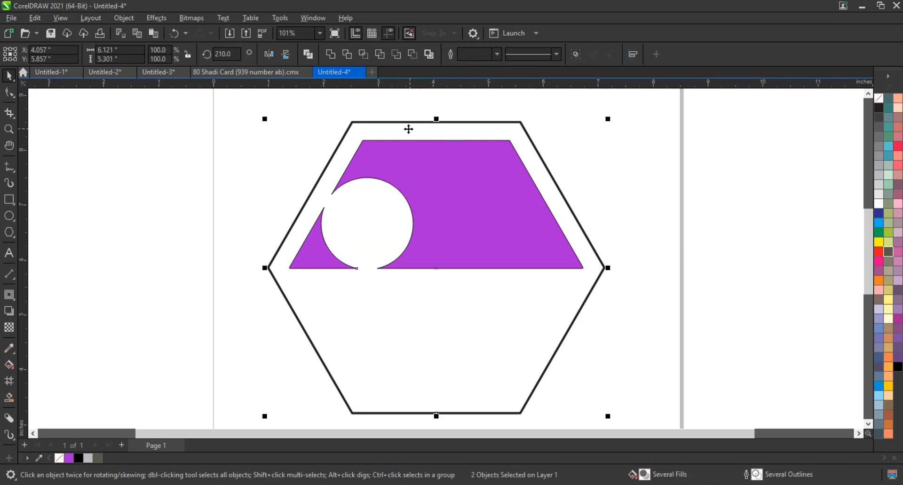
click(308, 54)
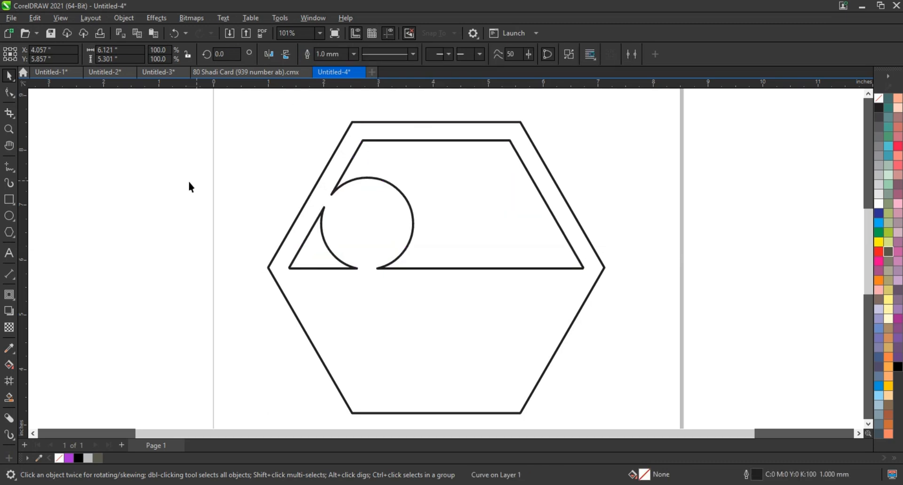
click(168, 242)
Fill the combined hexagon shape with 30% black
scroll(168, 242, down, 2)
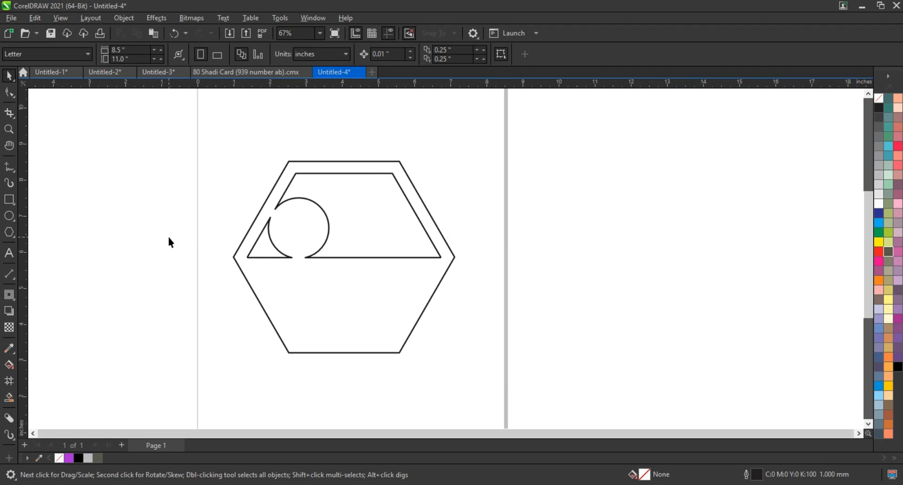
click(312, 258)
click(877, 182)
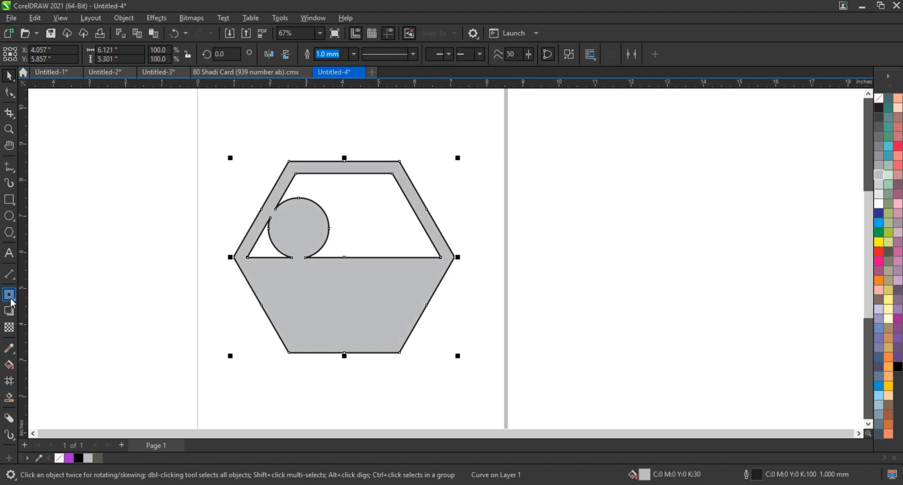
Apply a drop shadow with feathering 5 to the hexagon shape, offset slightly down and left at about 267 degrees
click(9, 311)
drag(345, 161, 332, 356)
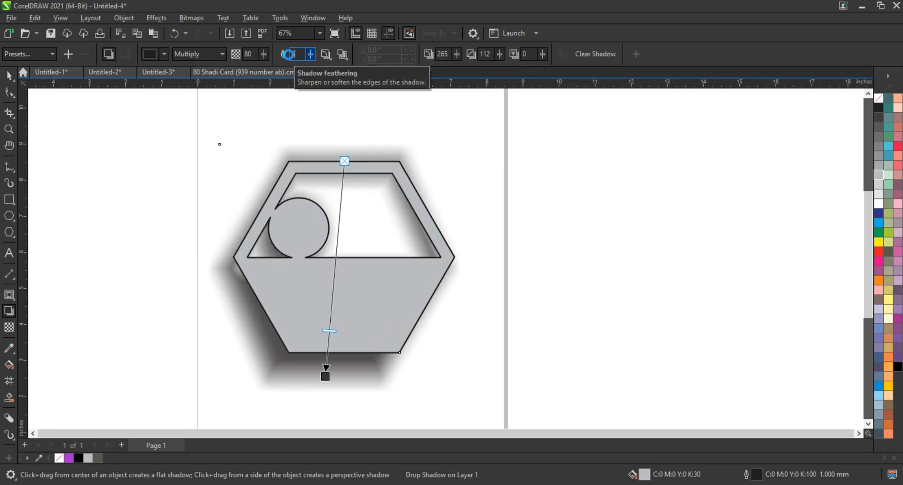
key(Return)
drag(323, 374, 349, 163)
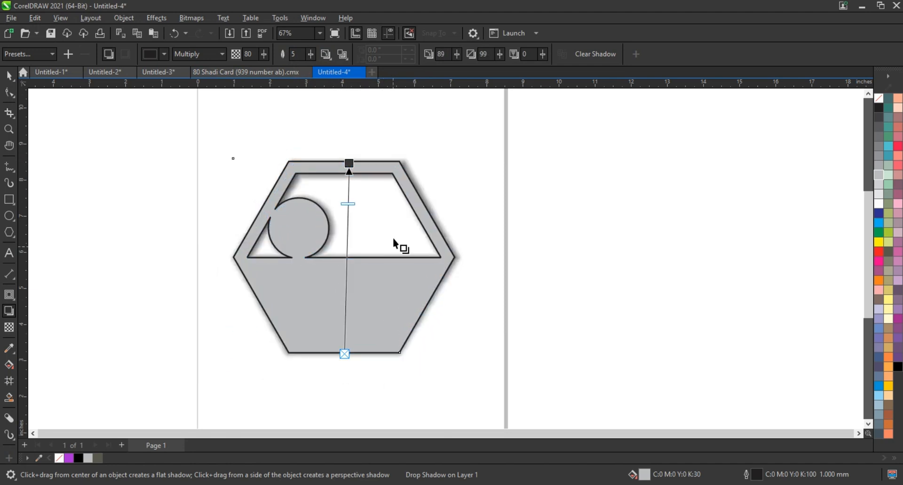
key(ctrl+z)
drag(325, 374, 335, 356)
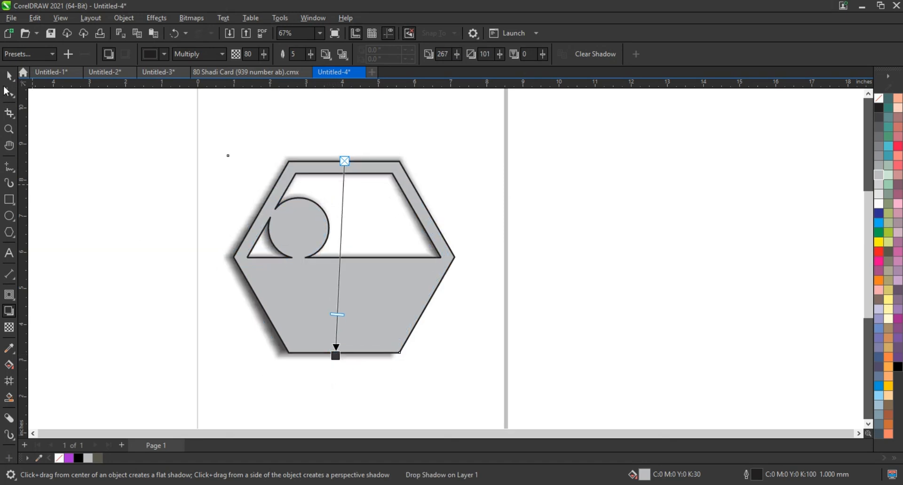
Break the drop shadow apart from the hexagon shape and clear the selection
click(9, 75)
click(124, 18)
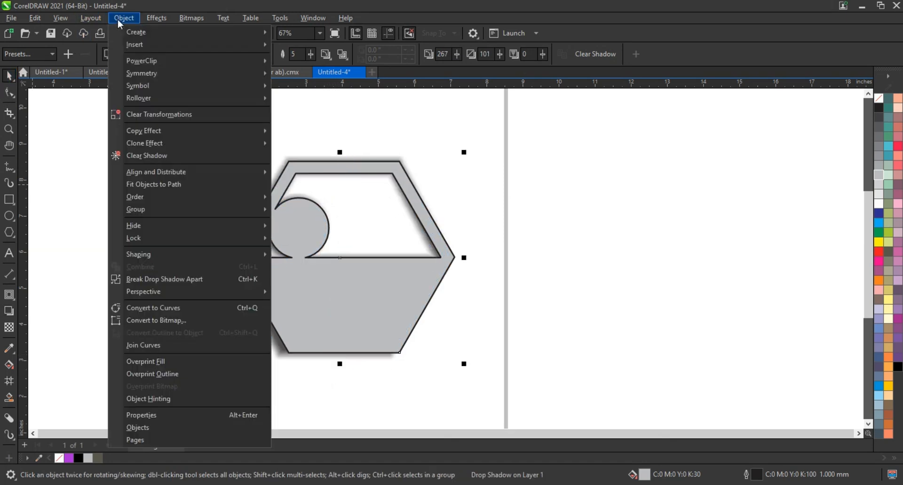
click(149, 279)
click(118, 257)
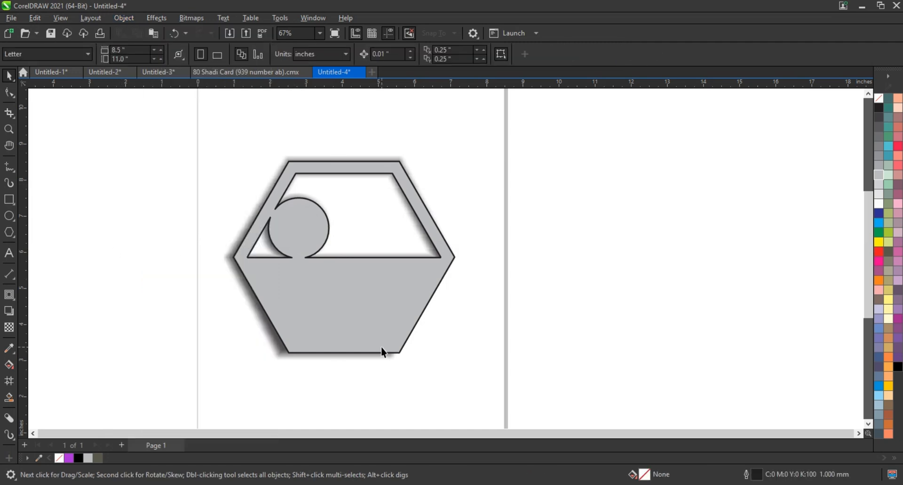
Smart-fill the two regions of the trapezoid window in purple and weld the pieces into one shape
click(9, 397)
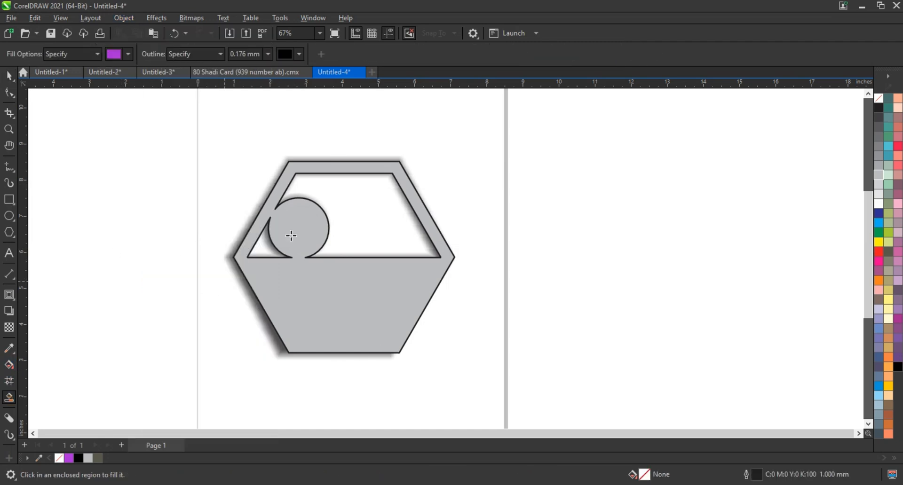
click(342, 215)
click(263, 252)
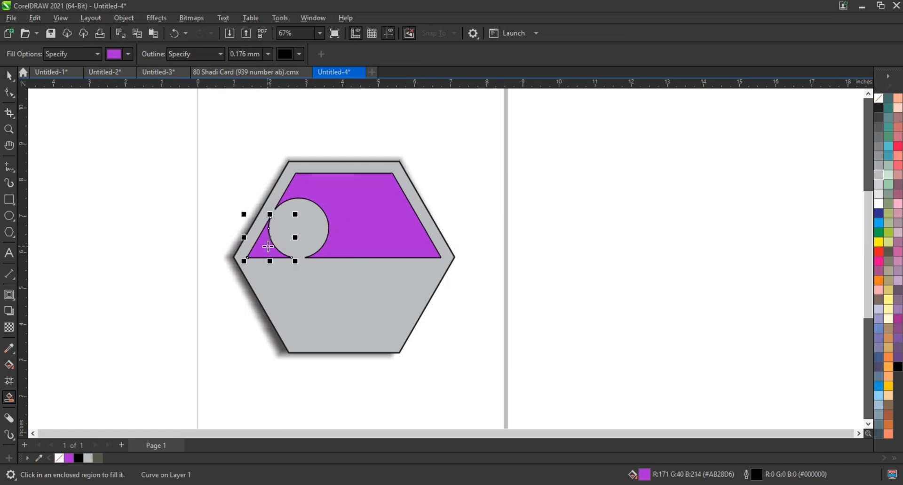
click(9, 75)
shift+click(362, 212)
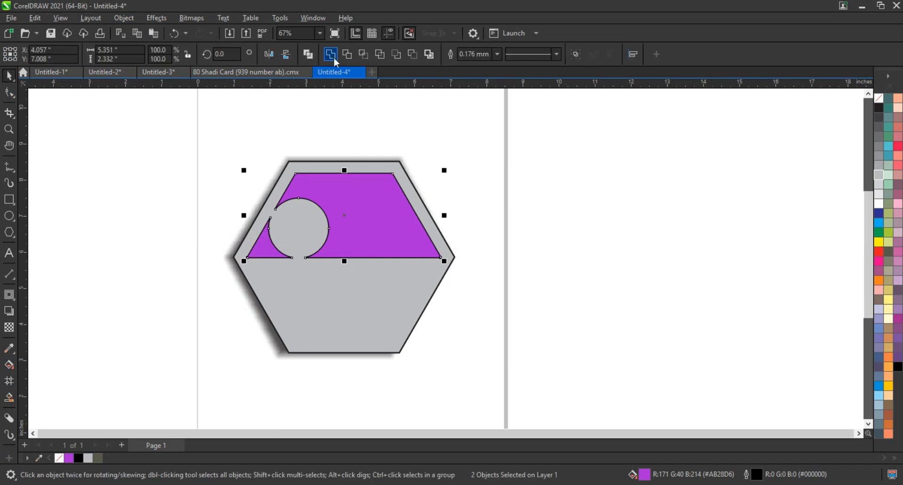
click(330, 54)
PowerClip the drop shadow inside the welded purple window shape and clear the selection
click(465, 211)
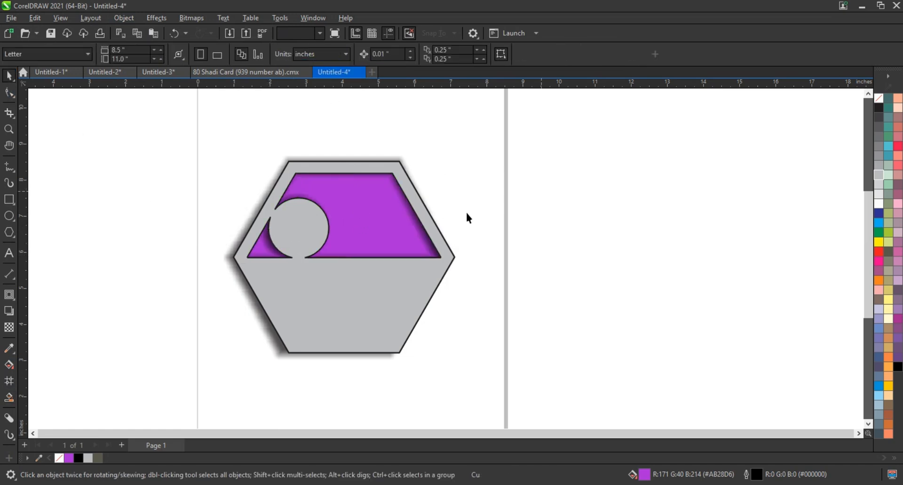
click(437, 204)
click(371, 220)
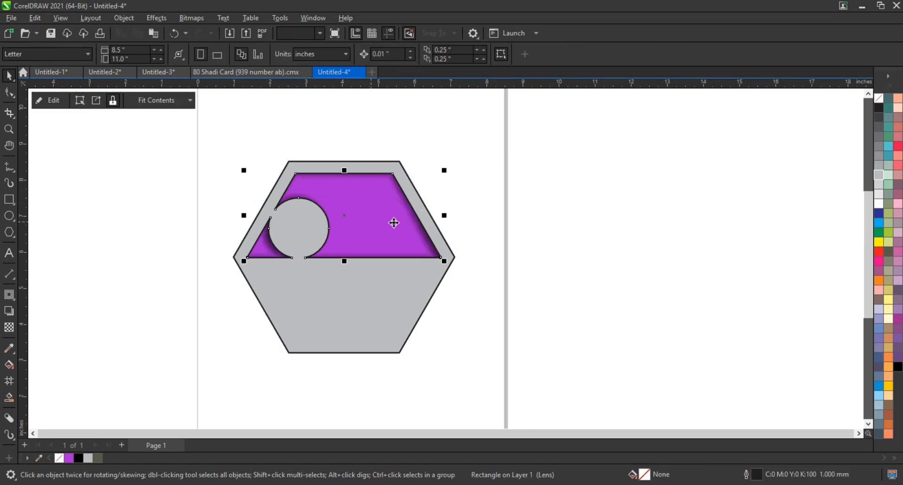
click(507, 196)
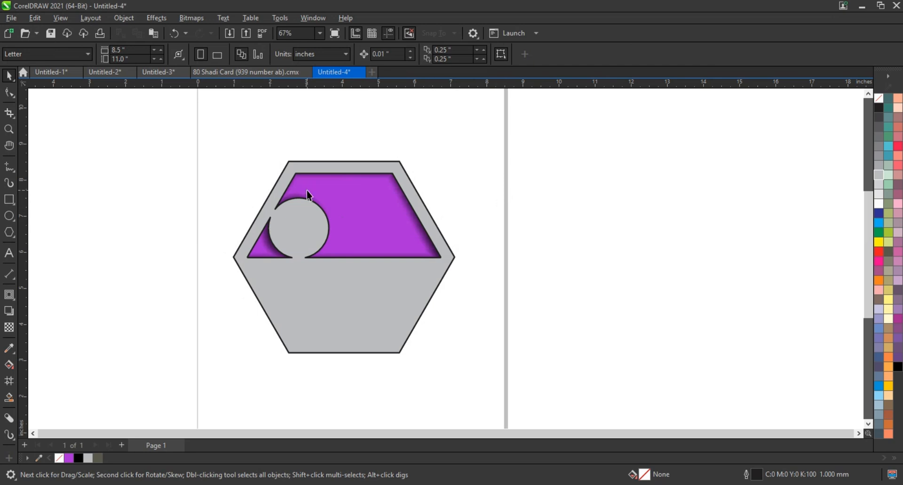
Draw a background square about 11.6 inches wide around the hexagon, fill it with 60% black and send it to the back
click(330, 173)
click(9, 200)
scroll(252, 165, down, 1)
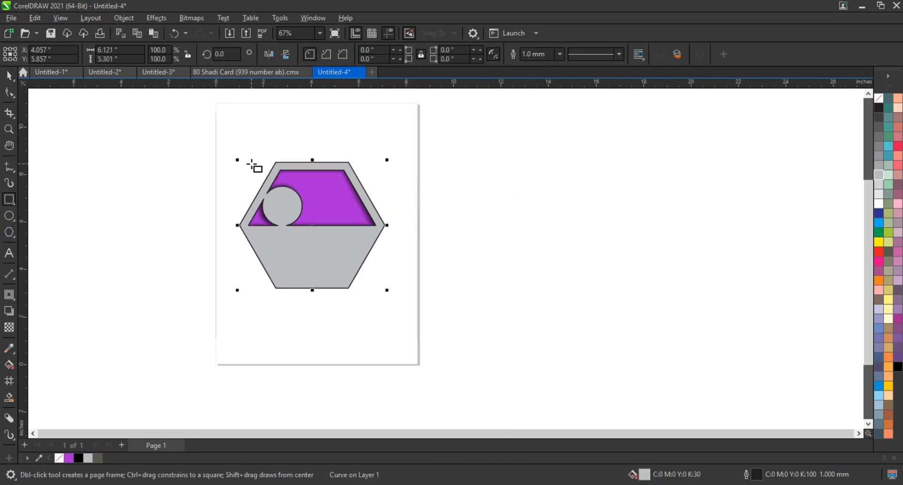
drag(180, 108, 455, 384)
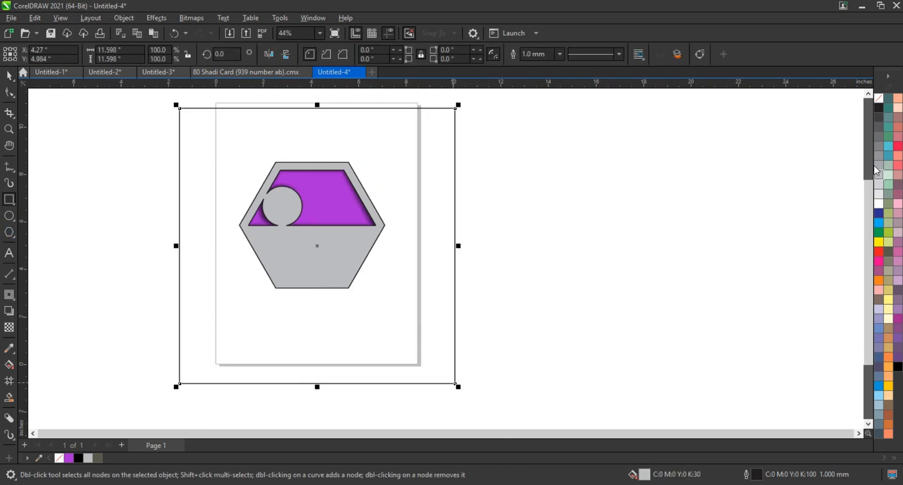
click(877, 148)
key(shift+Page_Down)
Give the hexagon a near-vertical linear gradient from light gray in its lower half up to white
click(16, 78)
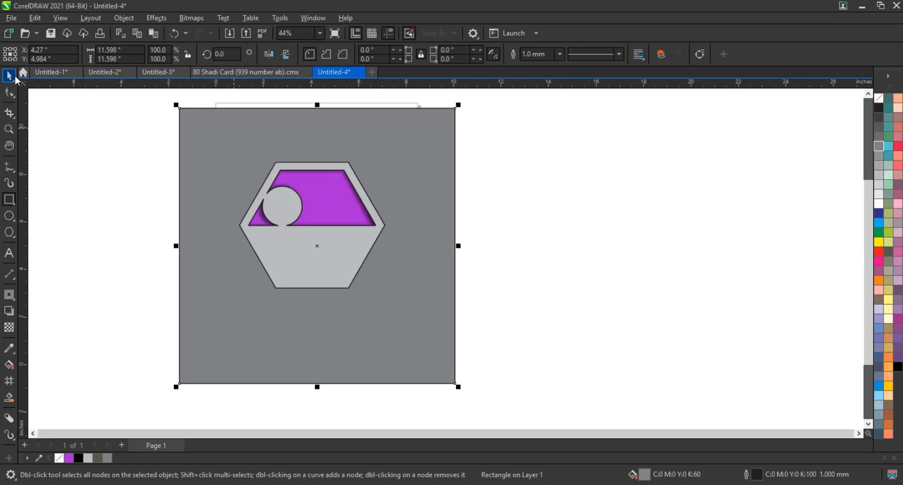
click(282, 263)
key(shift+F2)
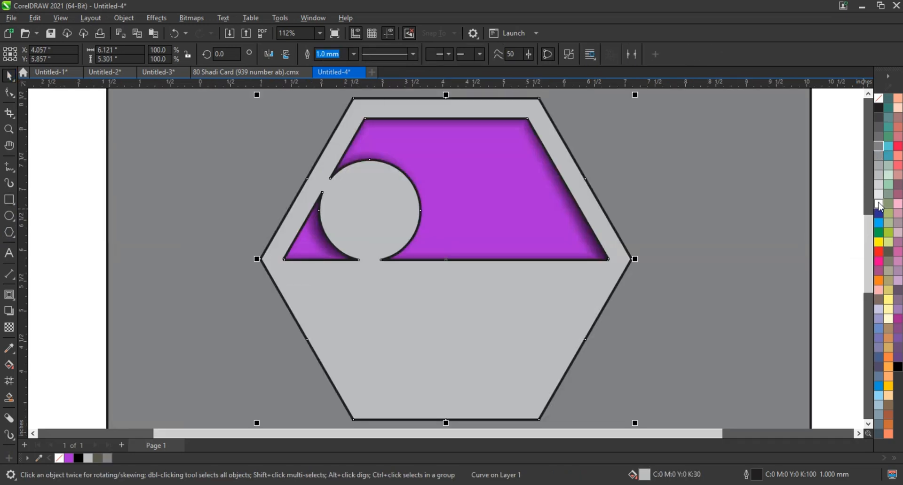
click(498, 222)
click(513, 298)
click(878, 203)
click(879, 188)
key(g)
drag(445, 366, 477, 228)
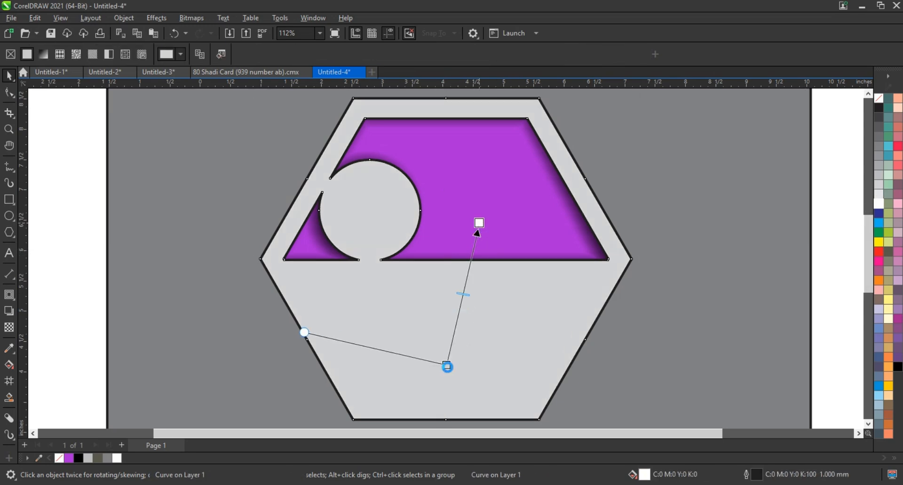
drag(446, 366, 445, 380)
key(space)
Remove the outlines from the hexagon and its purple window
scroll(254, 301, down, 1)
click(421, 323)
drag(155, 152, 485, 385)
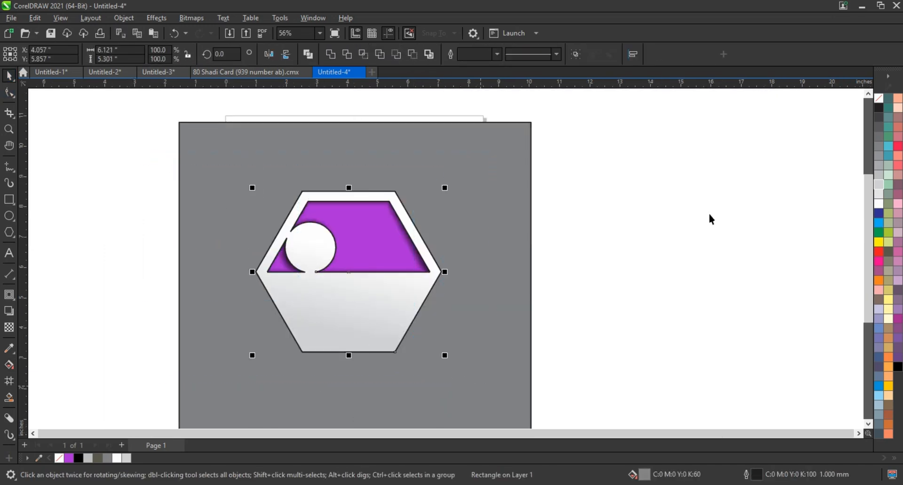
right_click(880, 99)
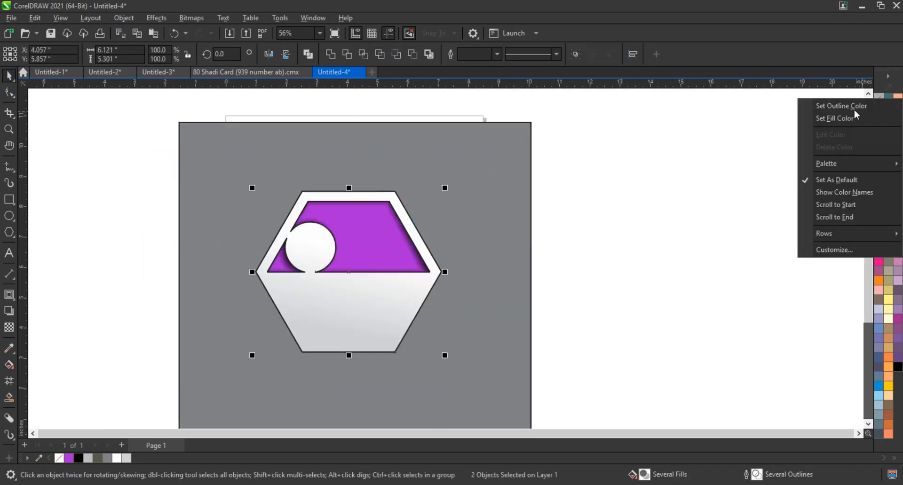
click(341, 221)
click(812, 148)
Scale the hexagon and window to about 4.96 by 4.30 inches in the square's upper-left area and place a copy beside them
drag(499, 400, 499, 398)
drag(394, 313, 350, 287)
drag(403, 337, 384, 321)
drag(337, 288, 444, 276)
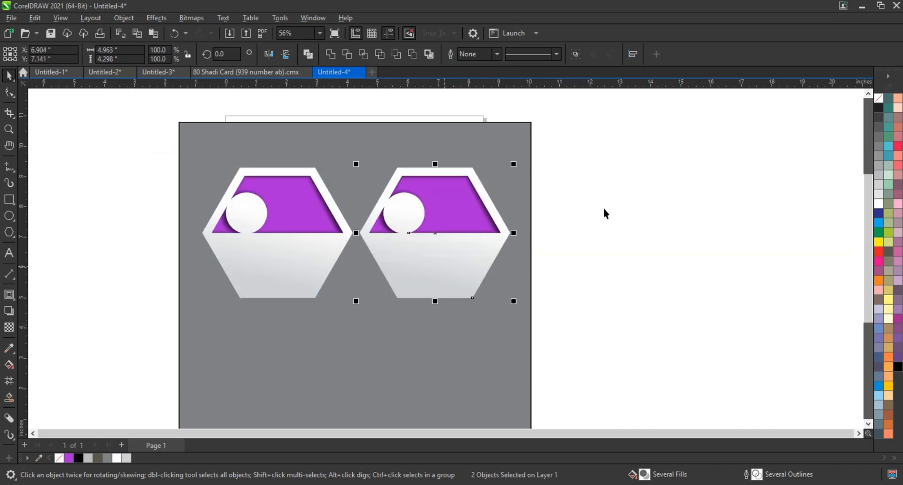
Fill the second hexagon's window with orange and duplicate the row of two hexagons directly below
click(455, 203)
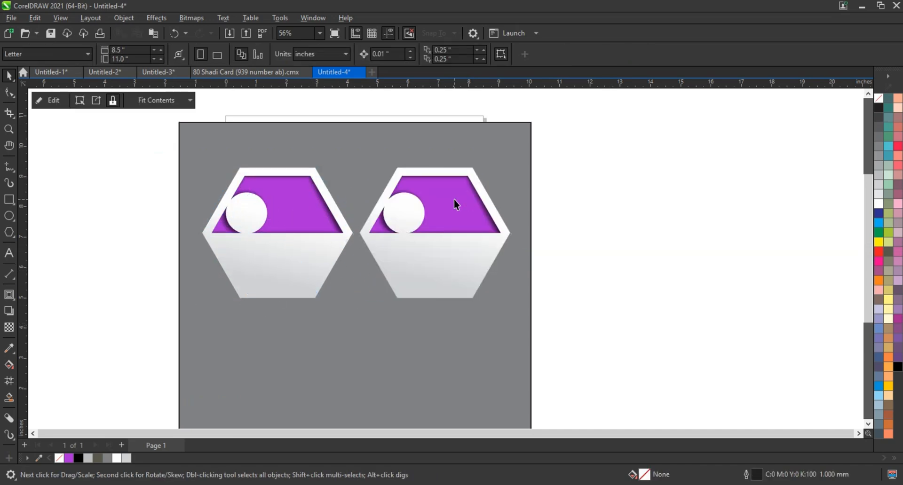
click(878, 282)
drag(566, 132, 249, 376)
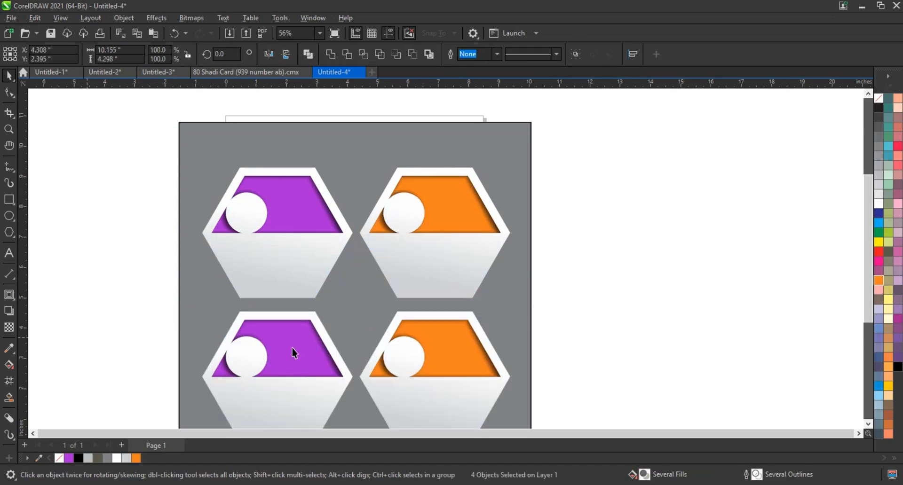
Fill the lower-left hexagon's window with blue and the lower-right one's with red
click(263, 362)
click(878, 223)
click(451, 357)
click(878, 251)
click(641, 249)
scroll(515, 227, down, 1)
click(516, 314)
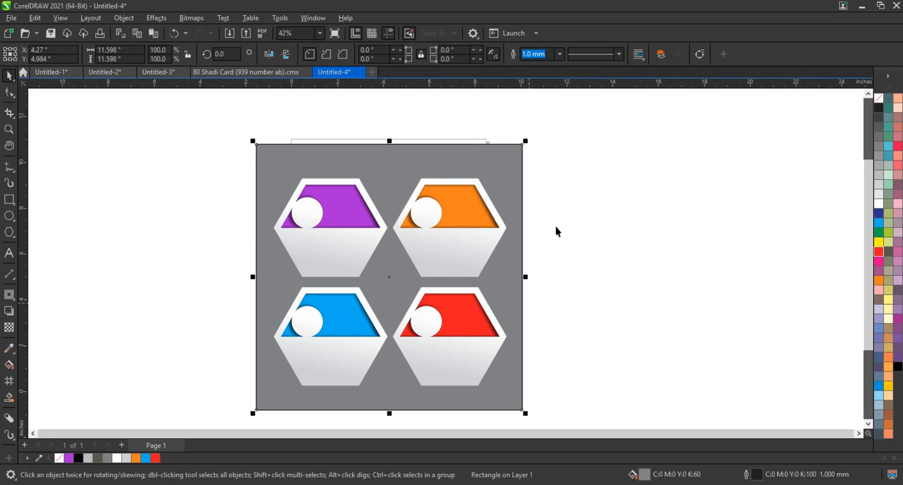
scroll(566, 249, up, 1)
key(Escape)
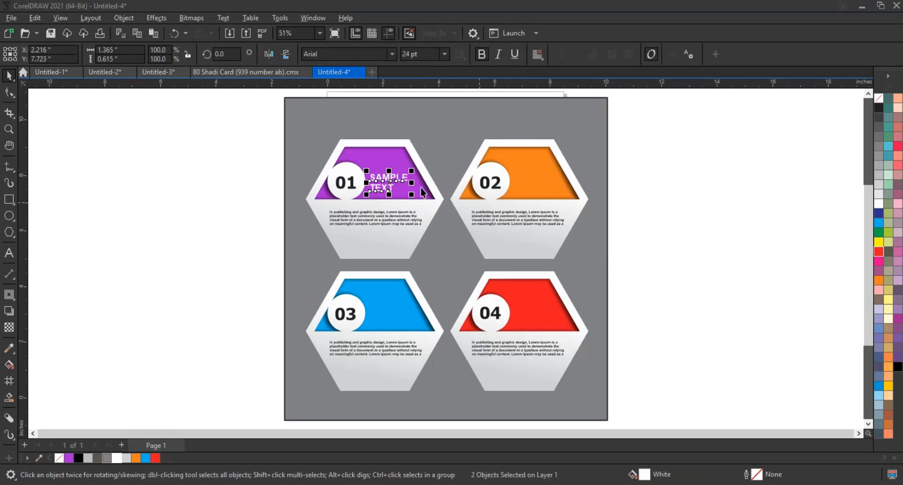
Copy the white SAMPLE TEXT heading from hexagon 01 onto hexagons 02, 03 and 04 and check the finished layout
drag(389, 180, 536, 182)
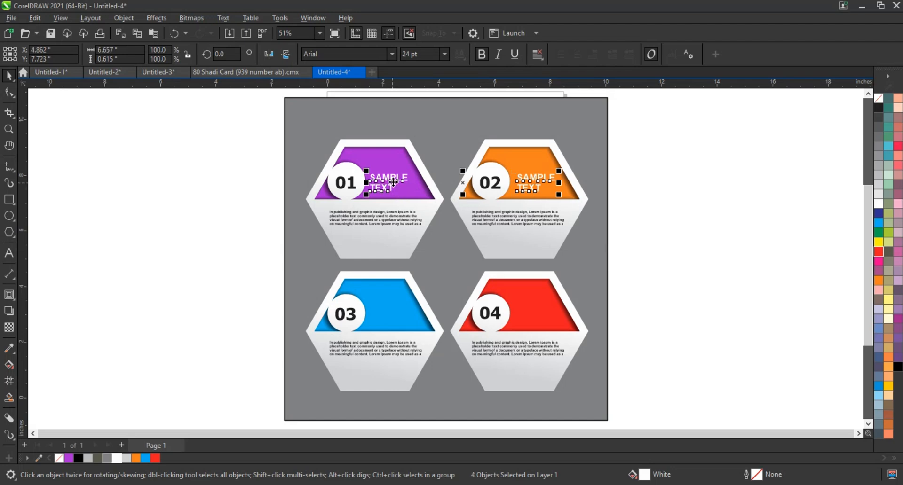
shift+click(394, 184)
drag(394, 184, 390, 311)
click(681, 331)
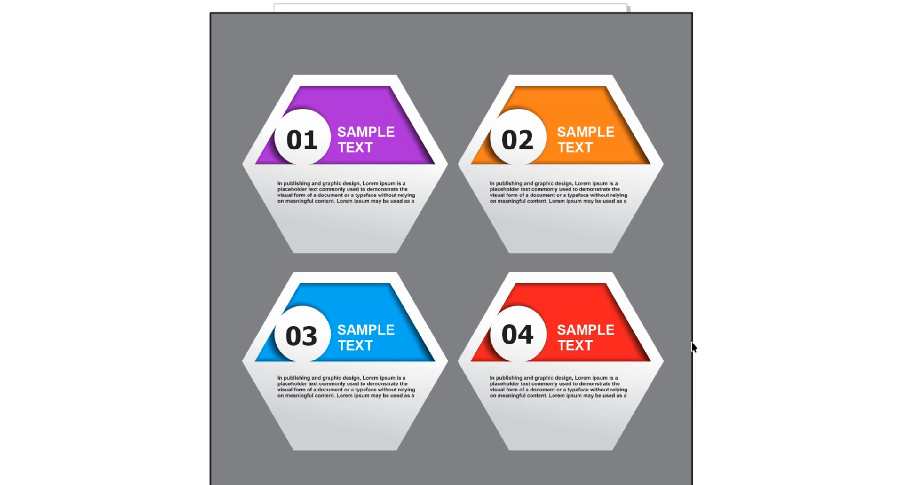
key(F9)
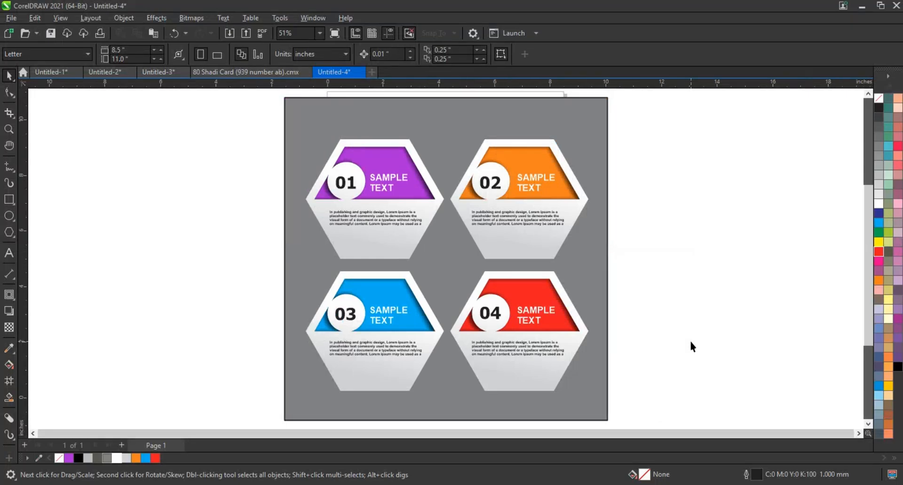